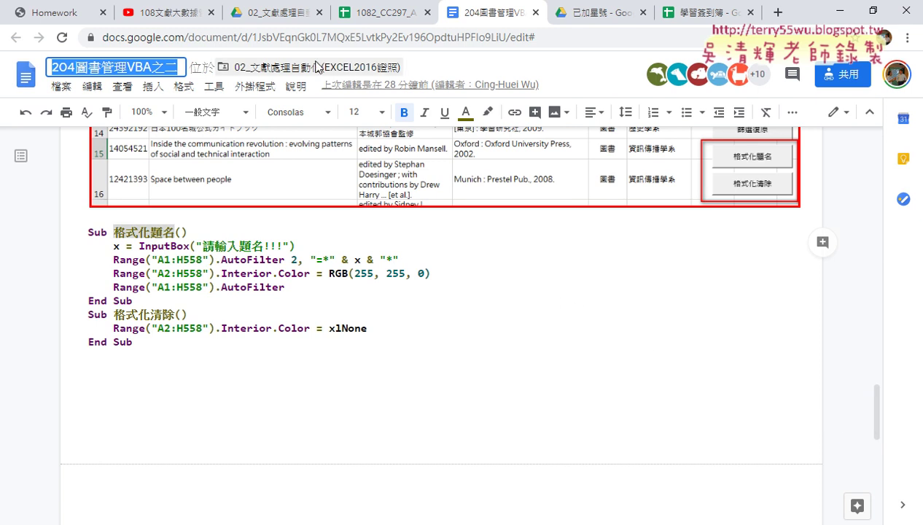
- In the Drive tab, go to the gg.gg/ppt2excel shared course folder
click(277, 15)
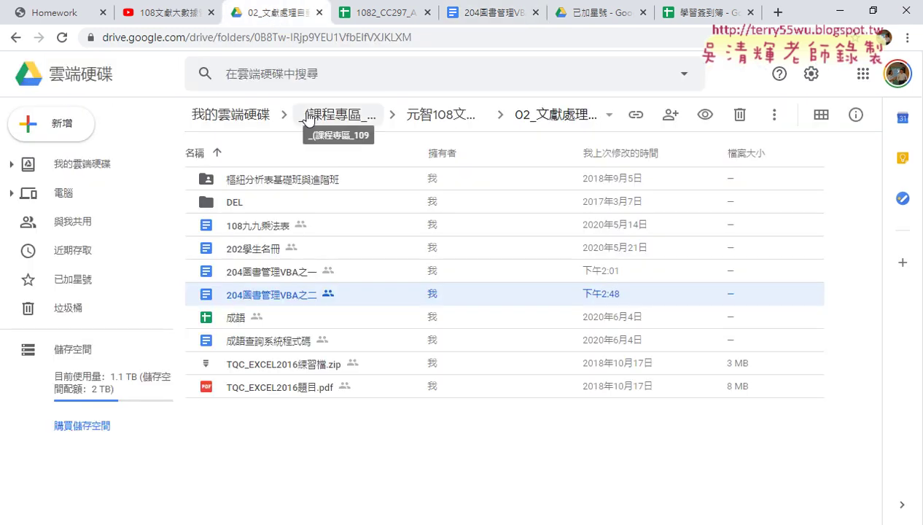
click(358, 38)
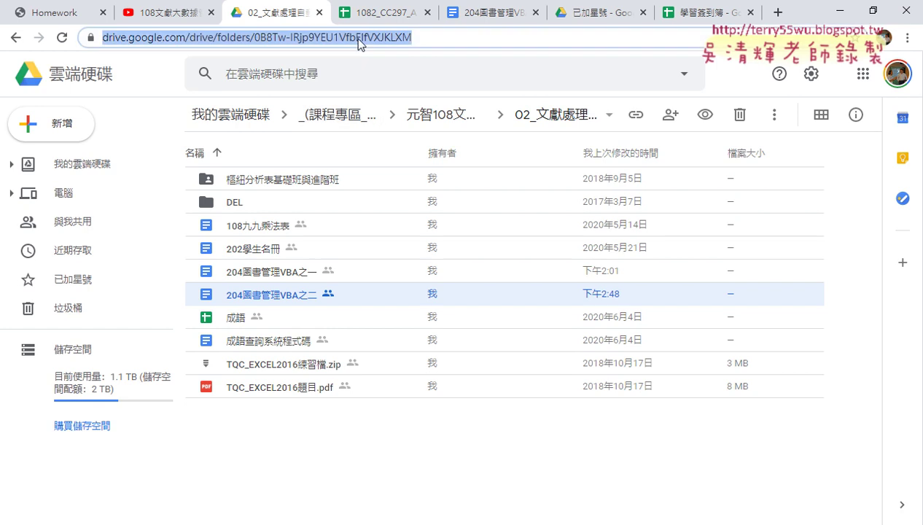
text(ㄐ)
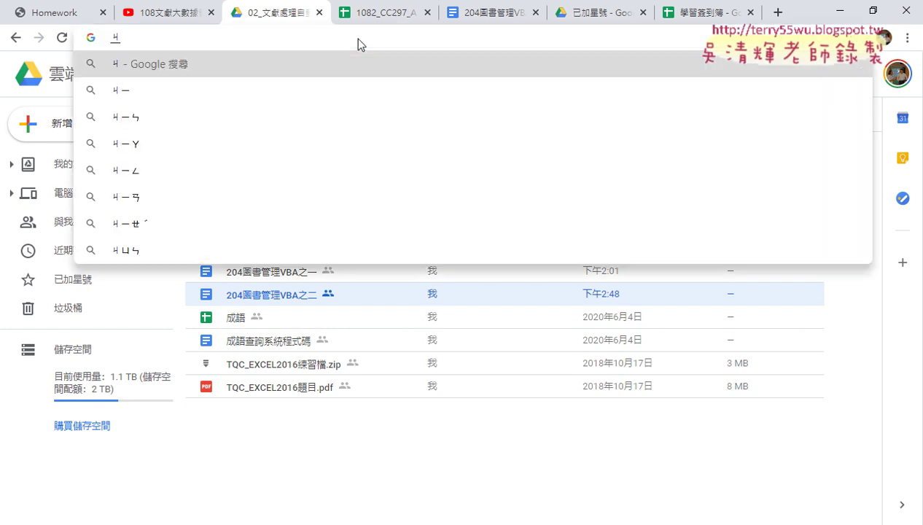
key(BackSpace)
text(gg)
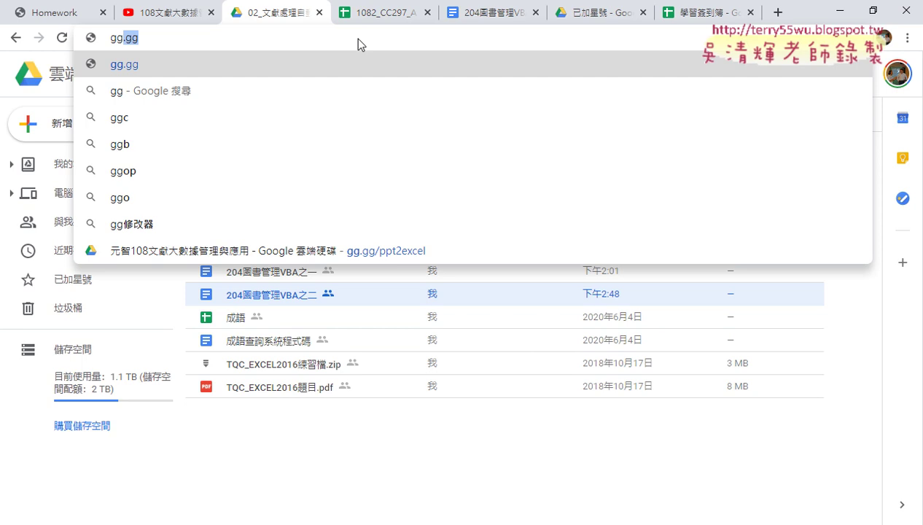
text(.gg/pp)
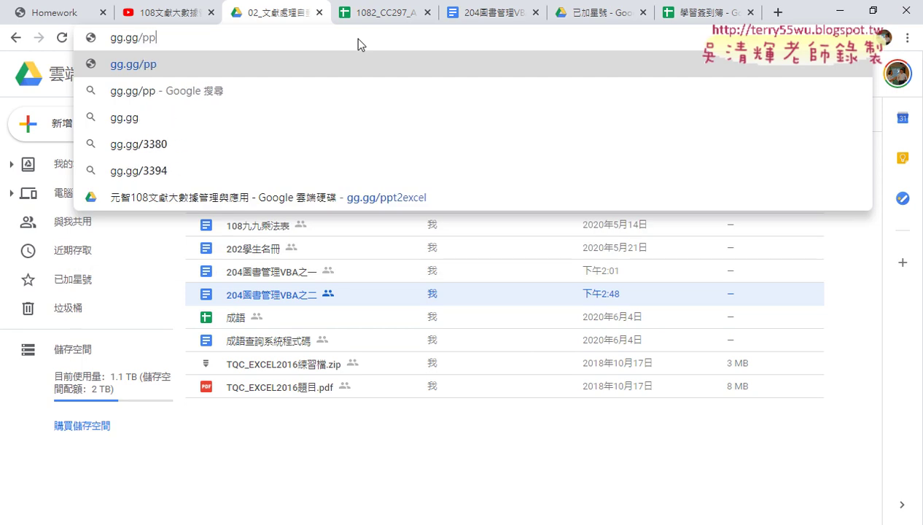
text(t2exc)
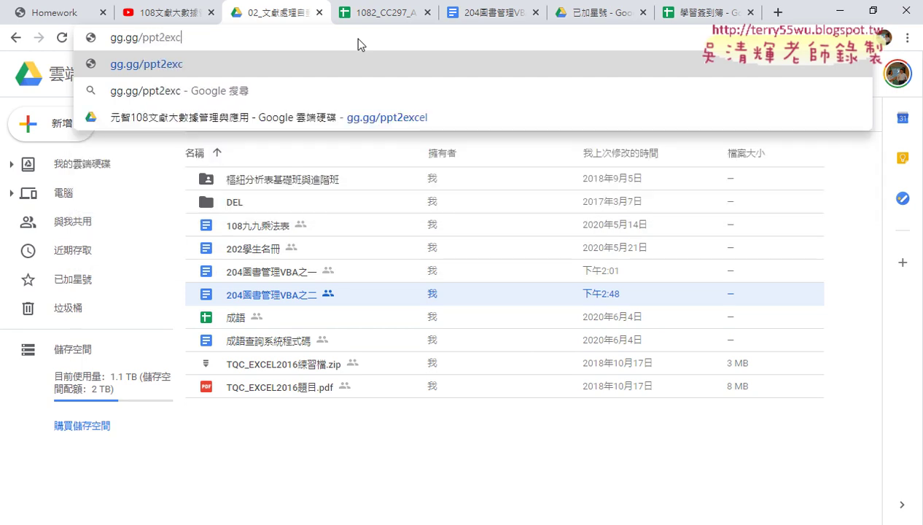
text(el)
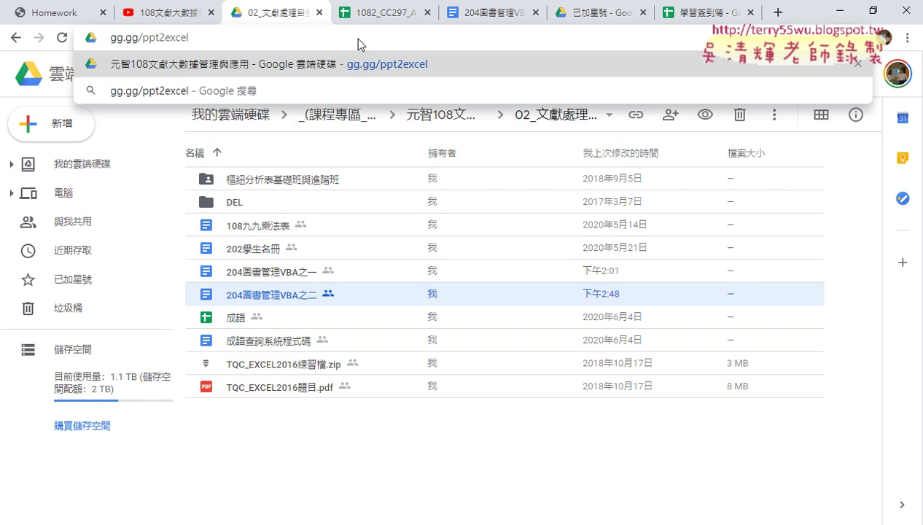
key(Return)
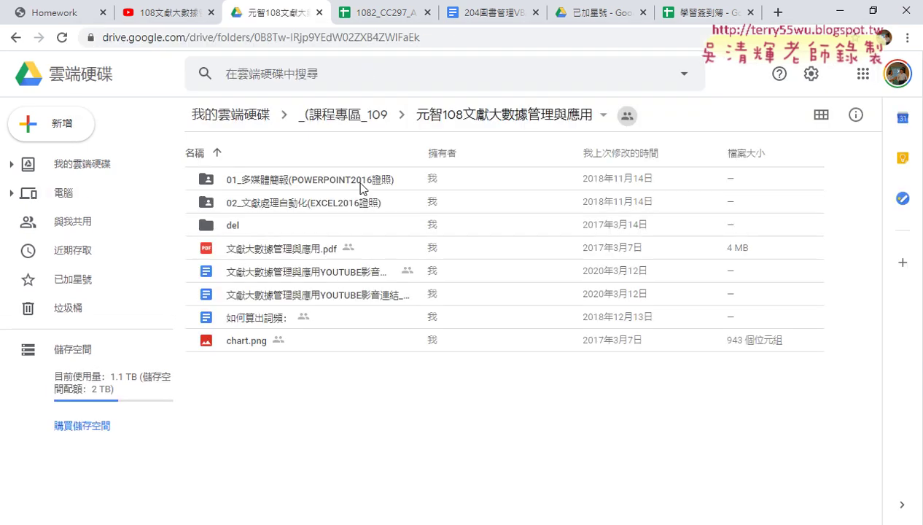
- Open the 02_文獻處理自動化(EXCEL2016證照) folder and the 204圖書管理VBA之二 document
double_click(321, 205)
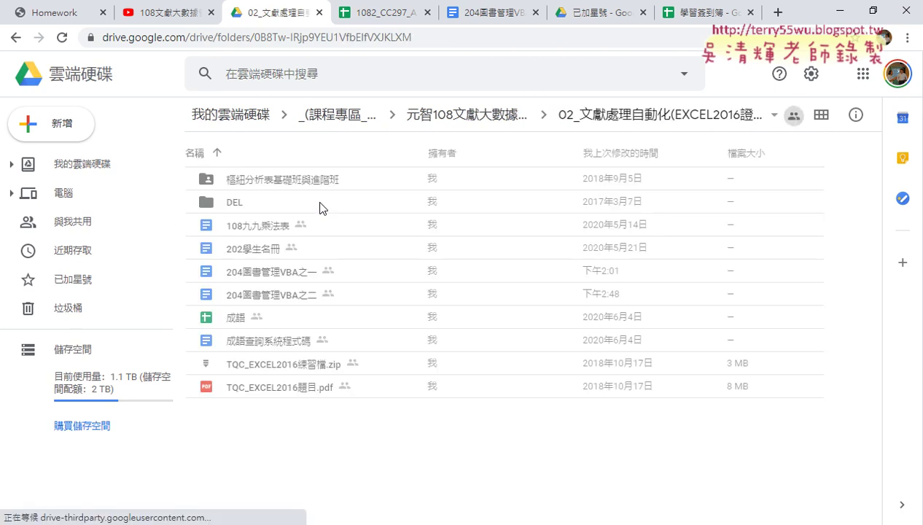
click(282, 296)
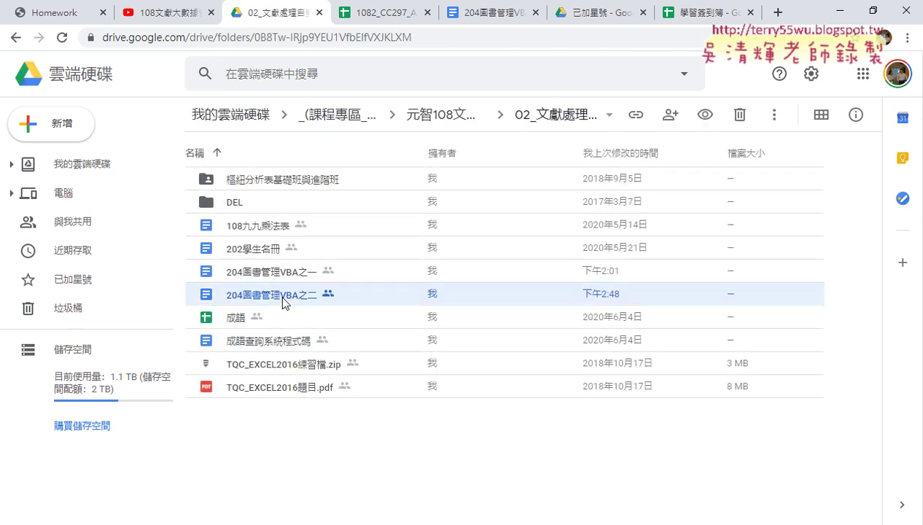
double_click(282, 296)
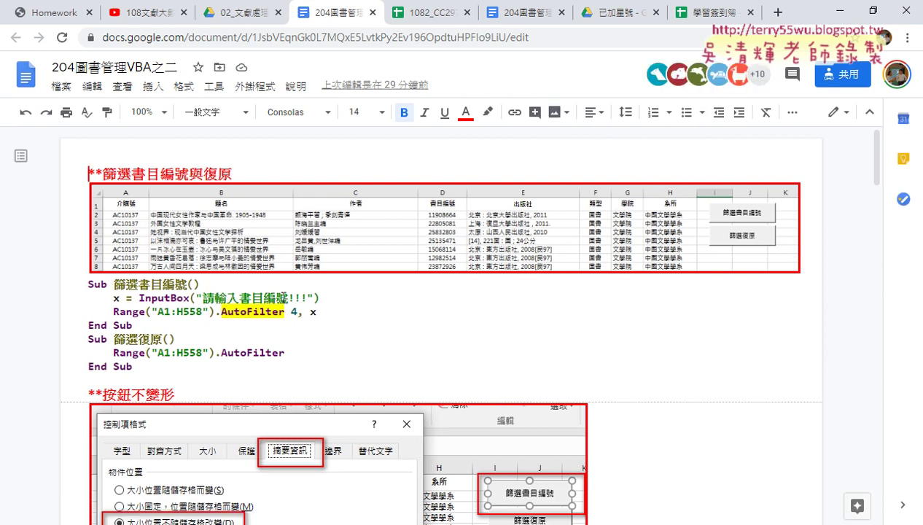
click(756, 76)
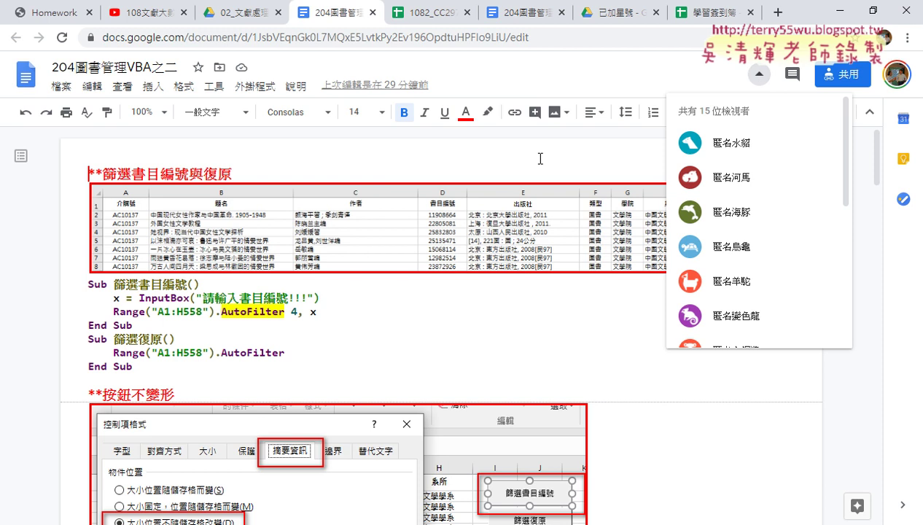
click(437, 352)
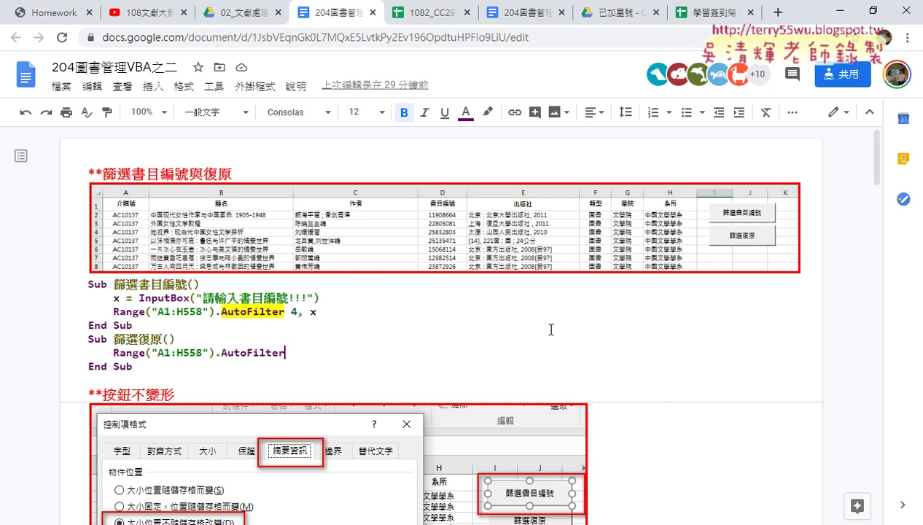
- Scroll down to the 按鈕不變形 section with the Format Control dialog screenshot
scroll(612, 335, down, 3)
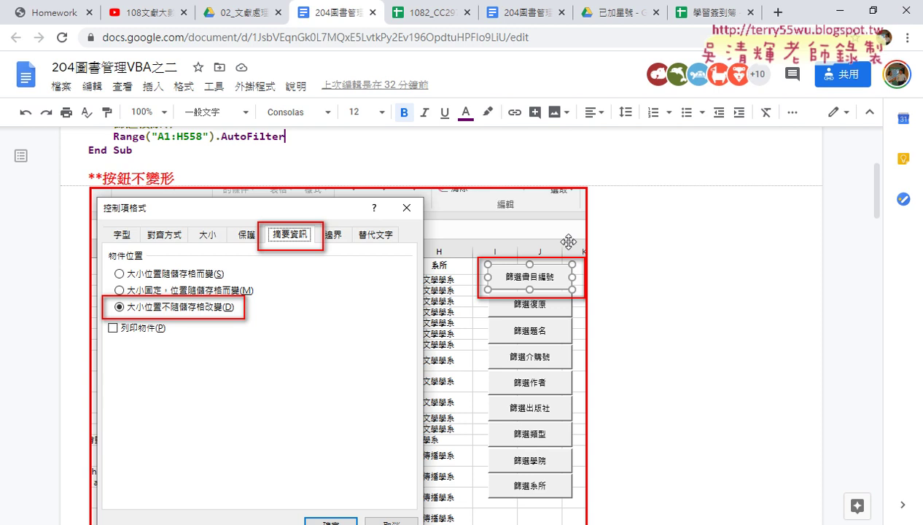
- Scroll the document down to the 格式化 macro code section
scroll(561, 238, down, 5)
scroll(561, 238, down, 2)
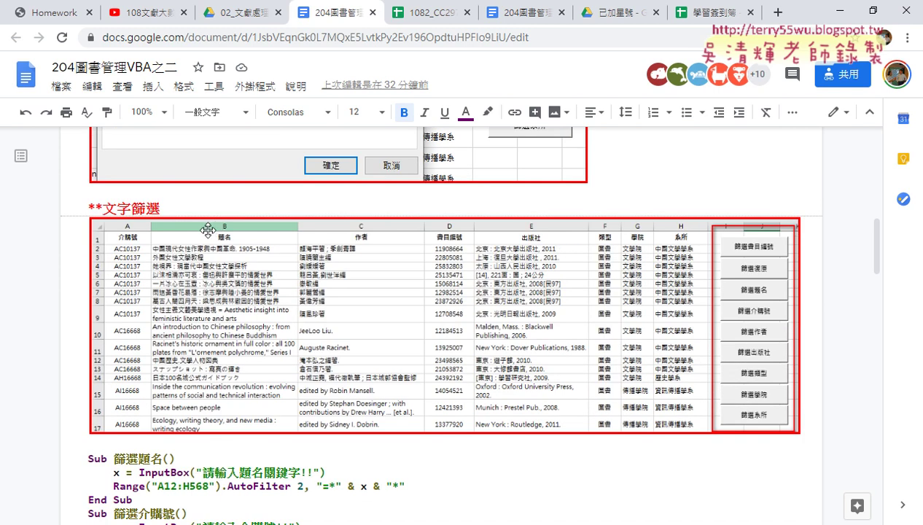
scroll(321, 221, up, 4)
scroll(320, 221, up, 2)
scroll(321, 221, down, 1)
scroll(320, 221, down, 6)
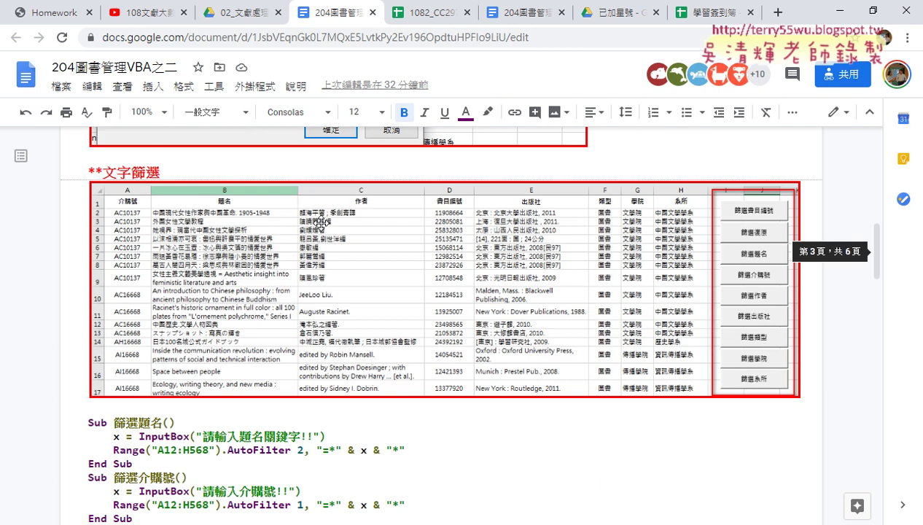
scroll(321, 221, down, 1)
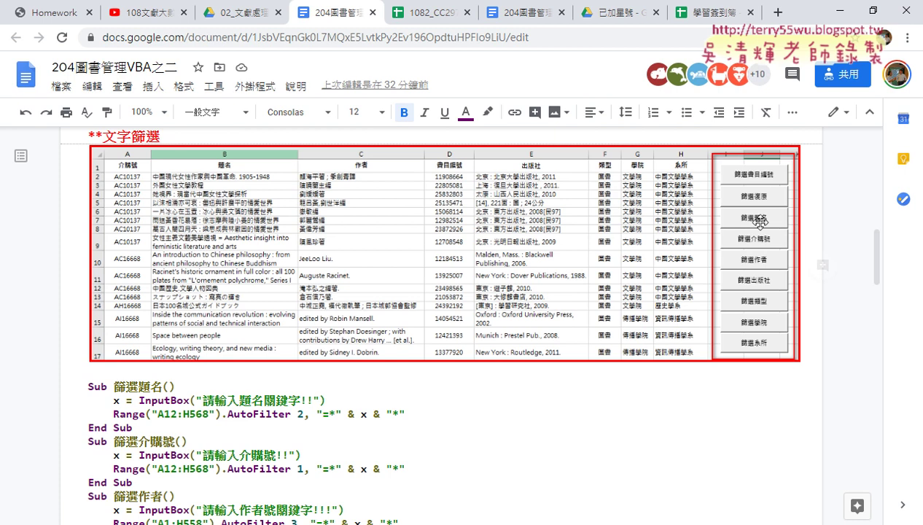
scroll(638, 319, down, 3)
scroll(639, 319, down, 2)
scroll(564, 314, down, 1)
scroll(299, 314, down, 4)
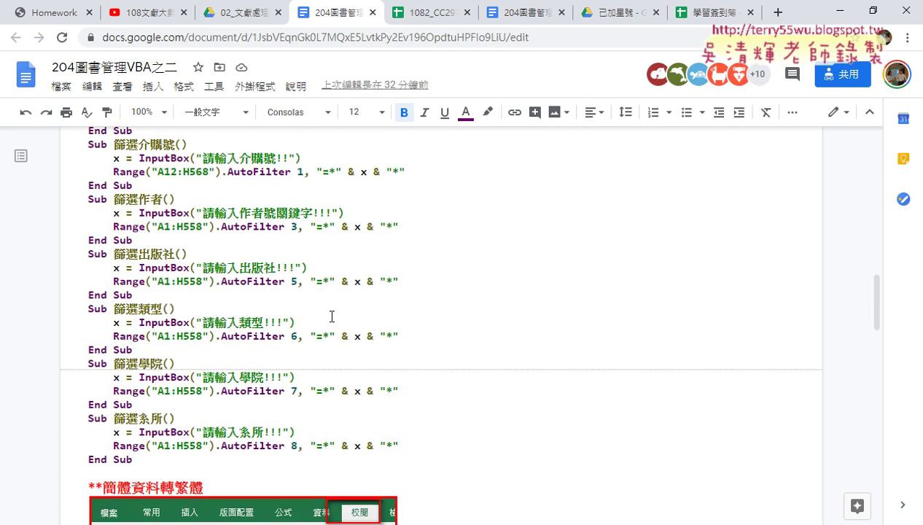
scroll(357, 262, down, 3)
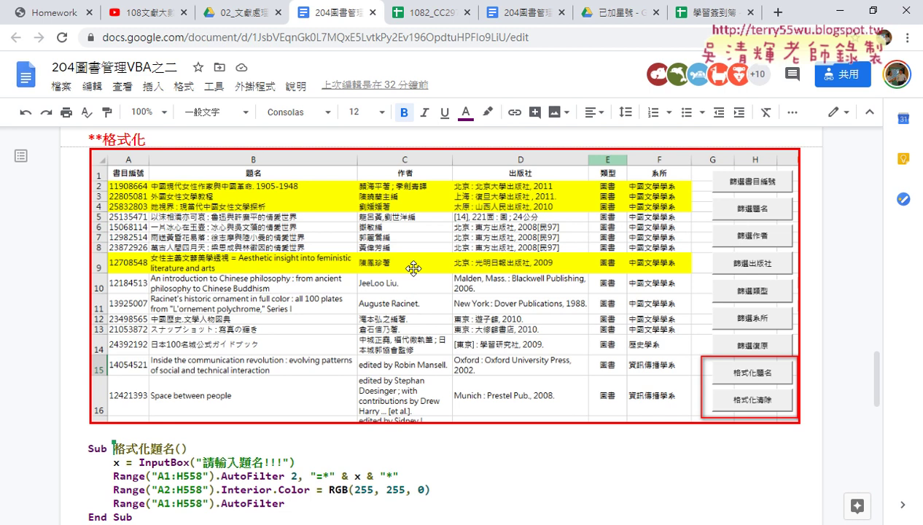
- Mark 題名 in Sub 格式化題名() and switch to the EXD02.xlsx workbook in Excel
scroll(414, 269, down, 2)
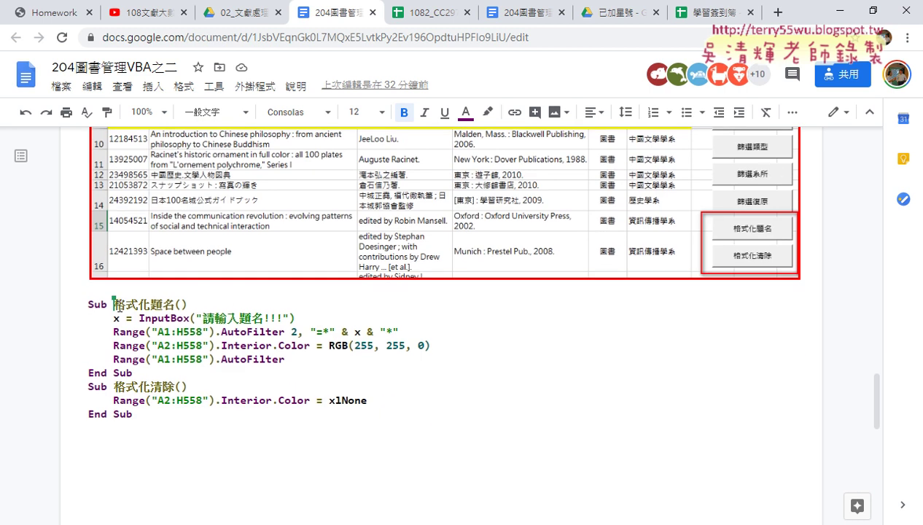
drag(150, 302, 175, 303)
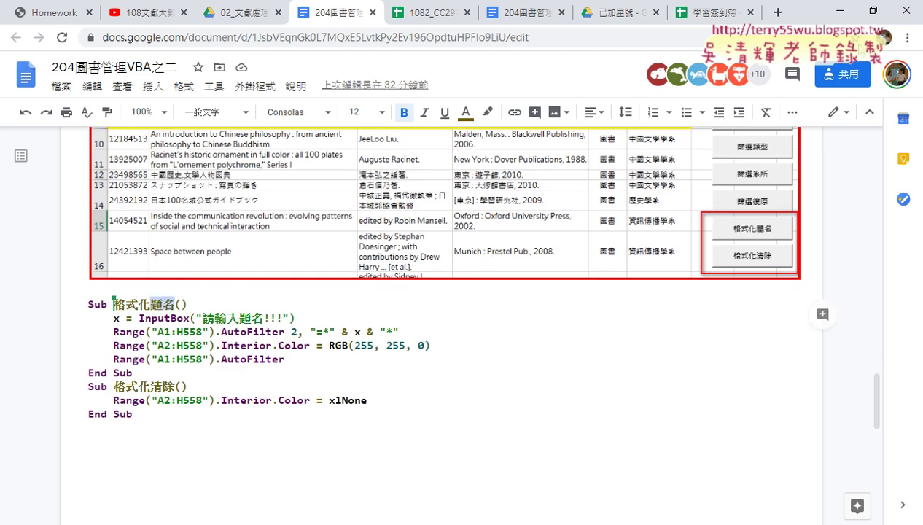
click(837, 12)
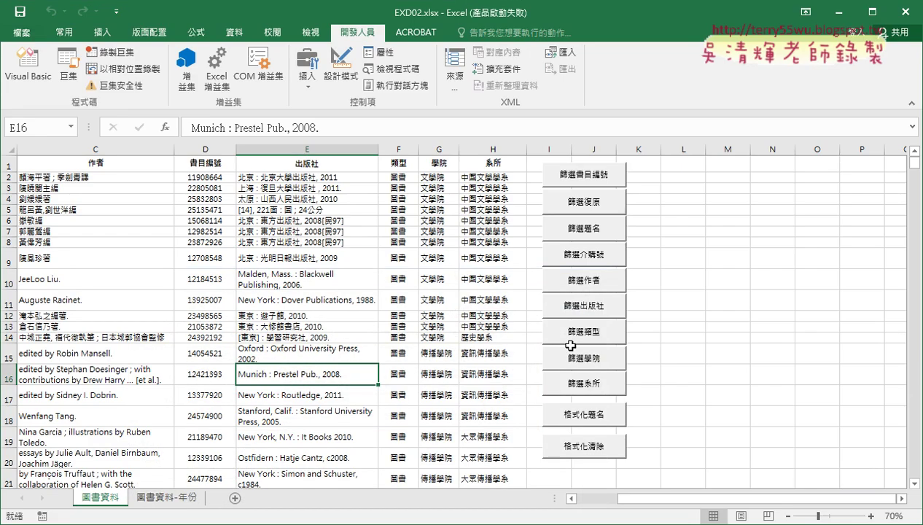
- In the VBA editor, paste a copy of the 格式化題名 macro below the last macro
click(28, 64)
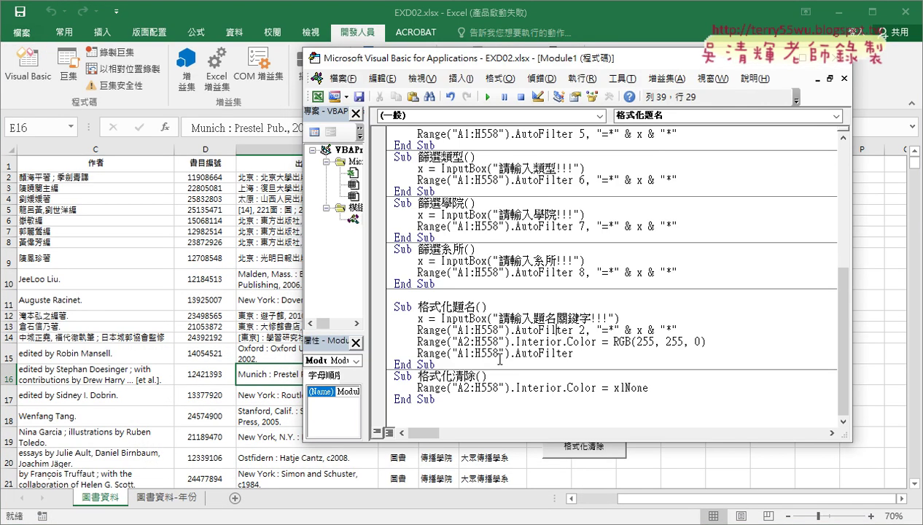
drag(437, 364, 386, 311)
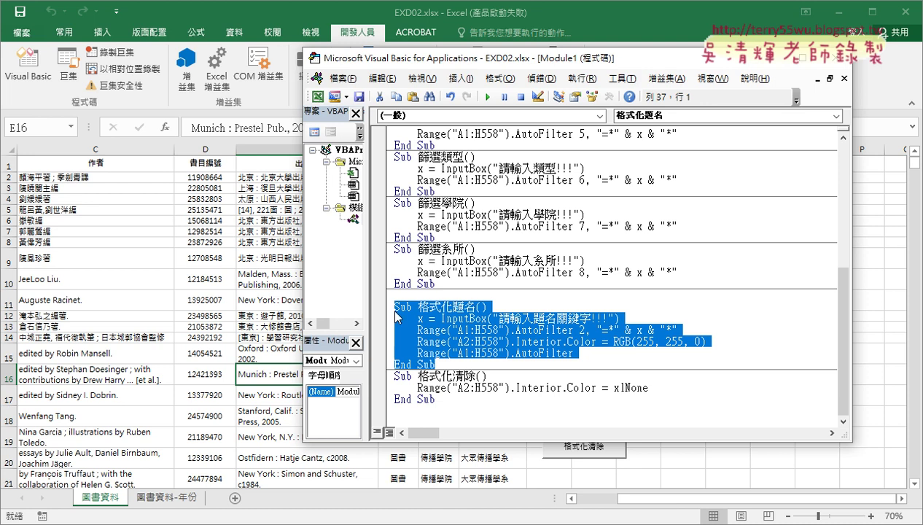
click(413, 412)
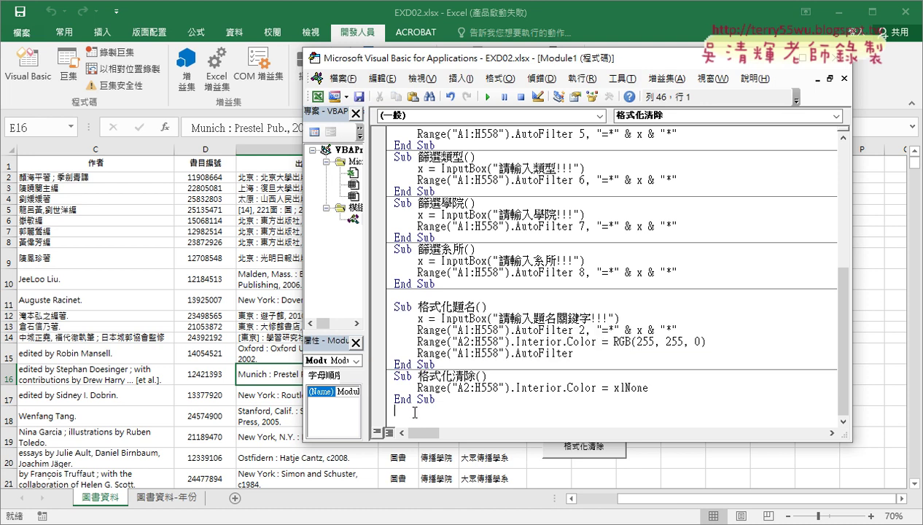
text(Sub 格式化題名()     x = InputBox("請輸入題名關鍵字!!!")     Range("A1:H558").AutoFilter 2, "=*" & x & "*"     Range("A2:H558").Interior.Color = RGB(255, 255, 0)     Range("A1:H558").AutoFilter End Sub)
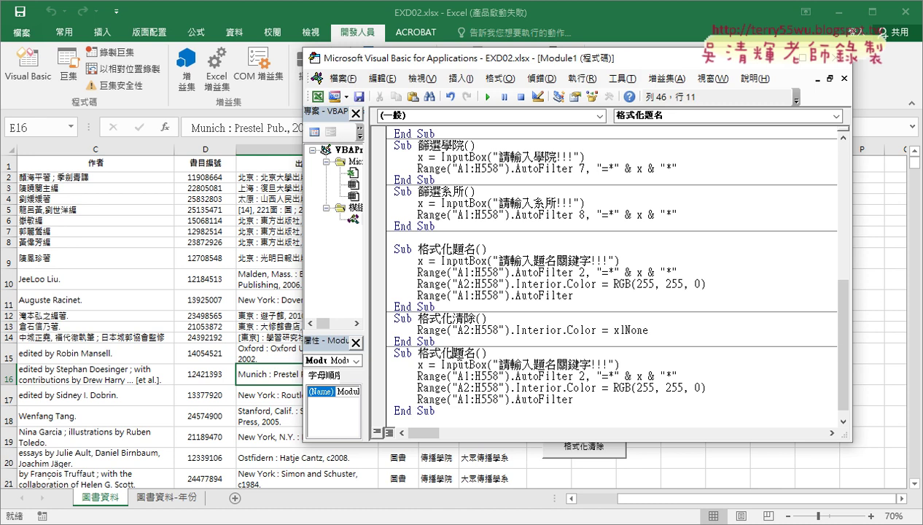
- Rename the copy 格式化作者, prompt for 作者 keyword, and set the filter field to 3
drag(453, 354, 475, 354)
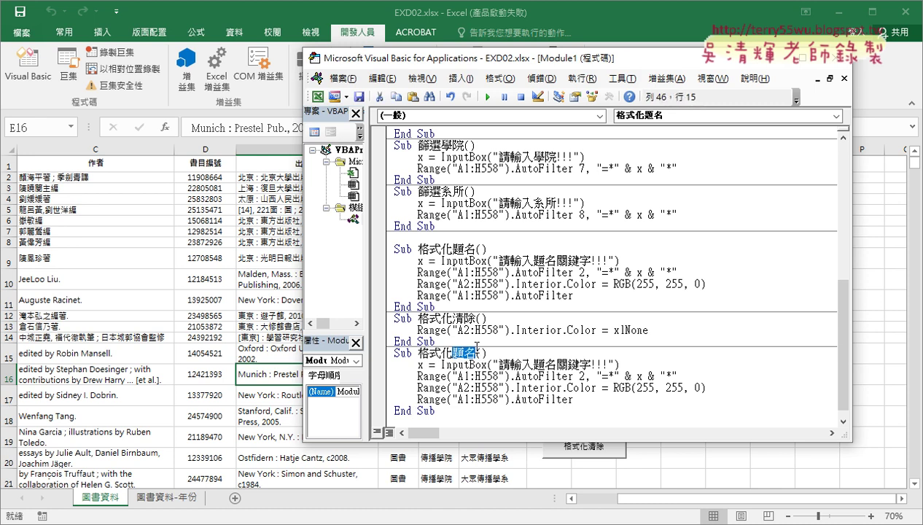
text(;)
text(ㄗ)
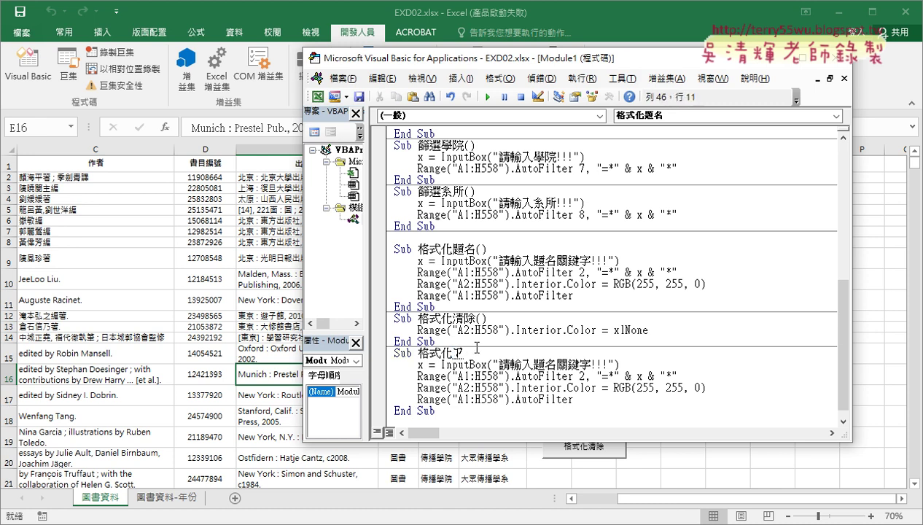
text(ㄨㄜ)
text(作者)
key(shift+Left)
key(shift+Left)
key(ctrl+c)
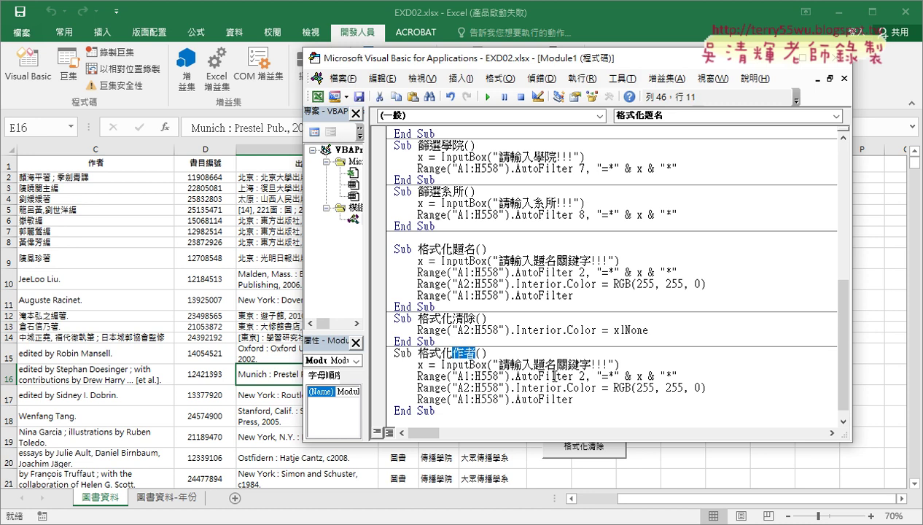
drag(555, 363, 532, 363)
key(ctrl+v)
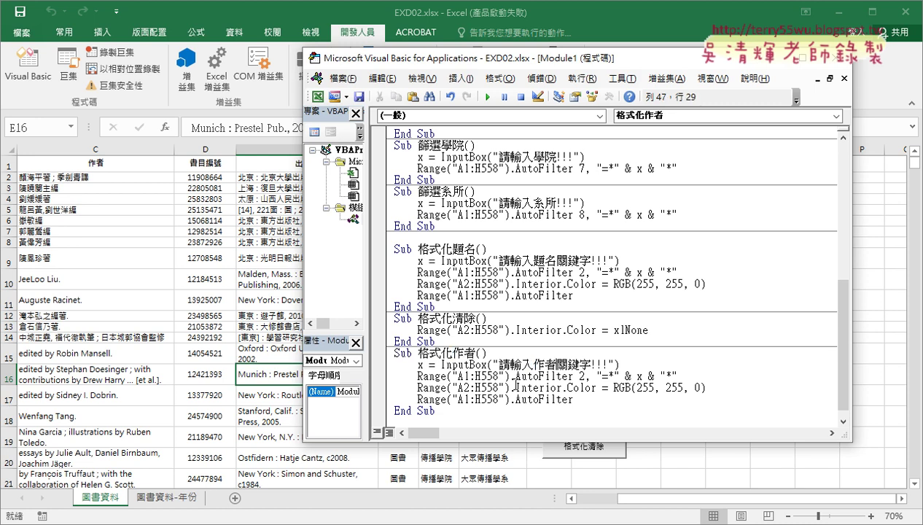
double_click(581, 375)
text(3)
- Review the yellow fill line and place the cursor inside 格式化作者
drag(709, 387, 357, 386)
click(359, 393)
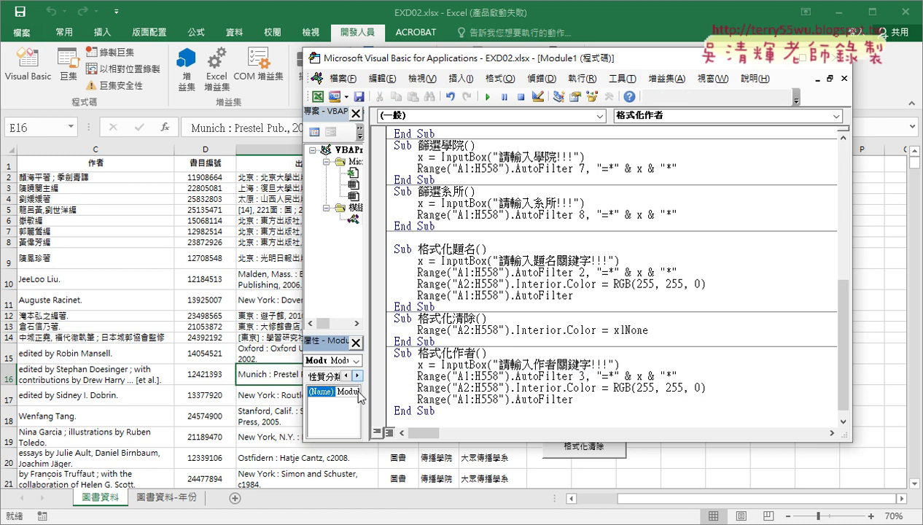
click(634, 374)
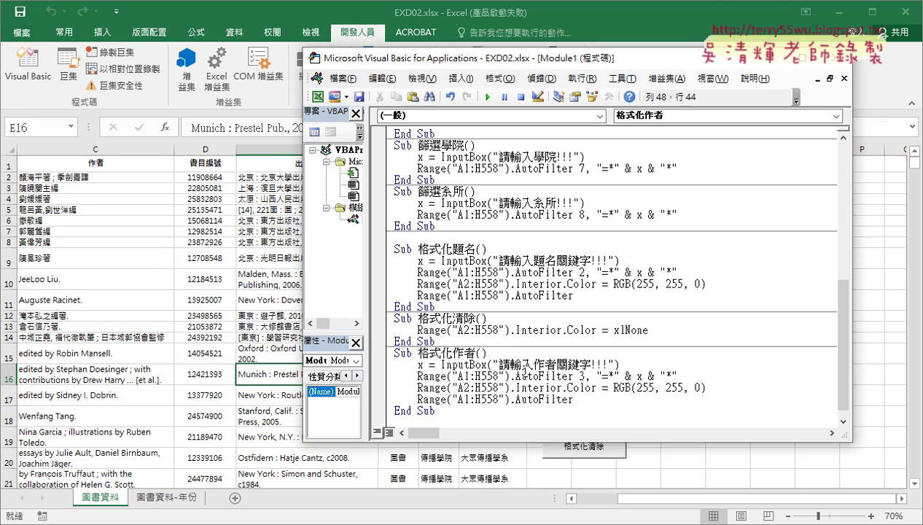
click(553, 375)
- Run 格式化作者 with the keyword 劉, then remove the yellow shading with 格式化清除
click(488, 97)
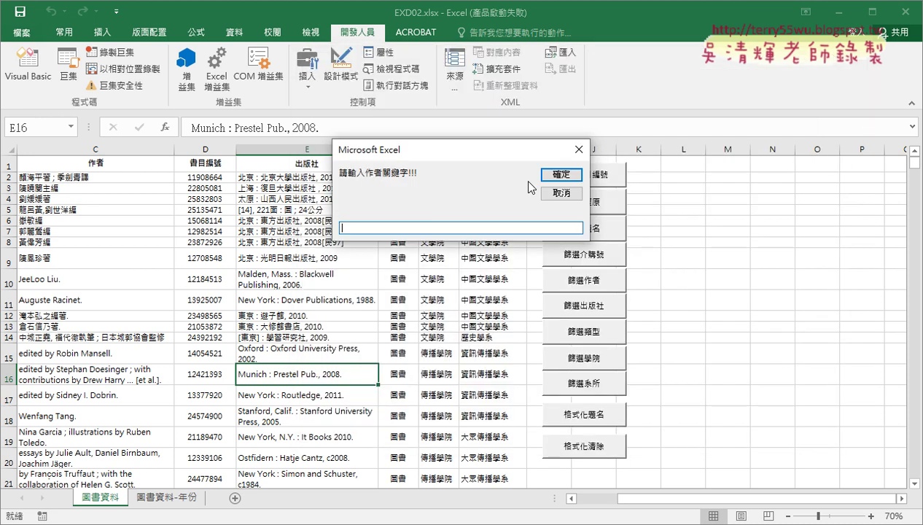
text(ㄌ)
text(ㄧㄡˊ)
key(Return)
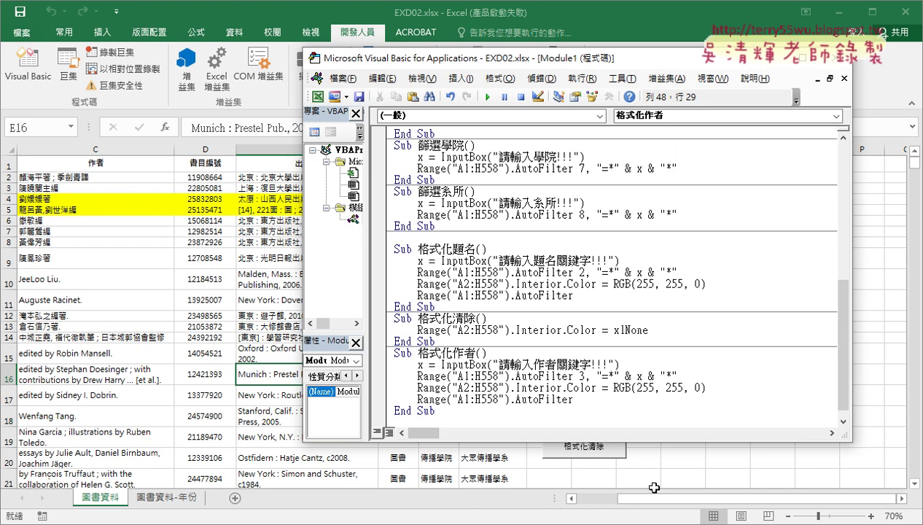
drag(633, 501, 590, 506)
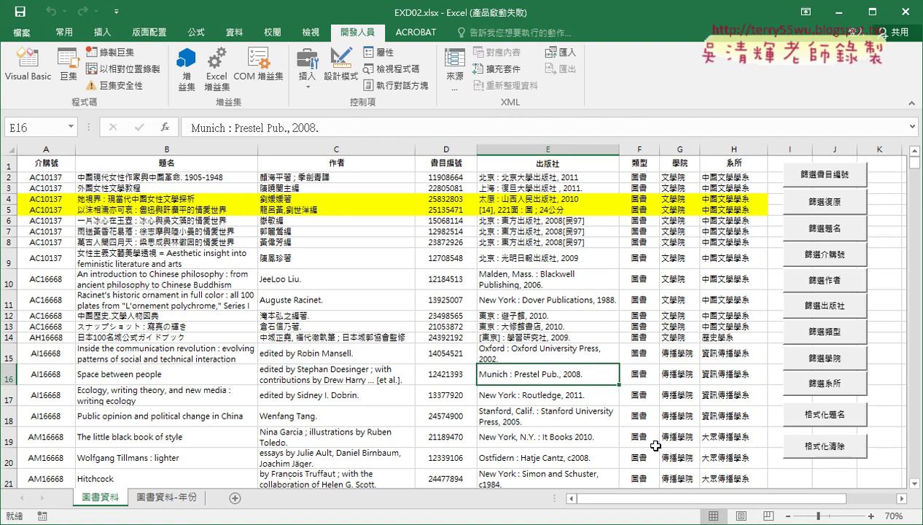
click(819, 453)
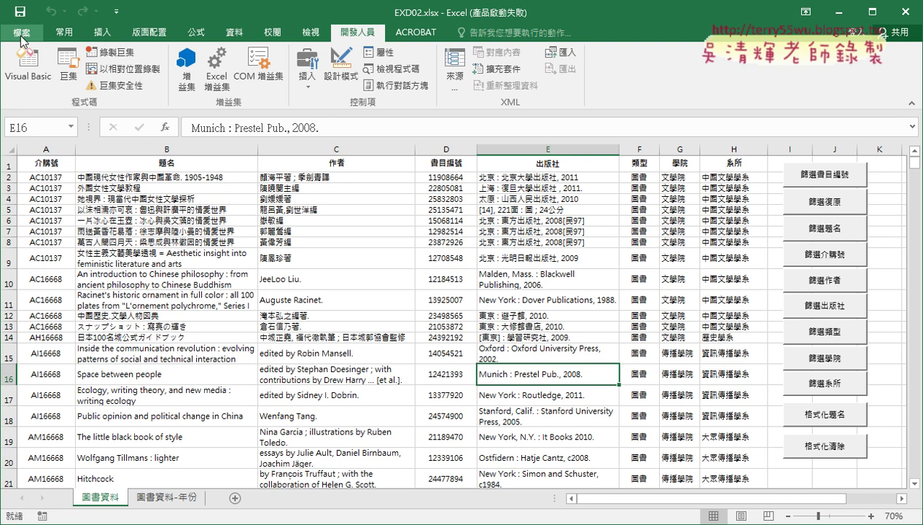
- Save the workbook to 桌面 as 圖書查詢, type Excel 啟用巨集的活頁簿 (*.xlsm)
click(21, 37)
click(52, 177)
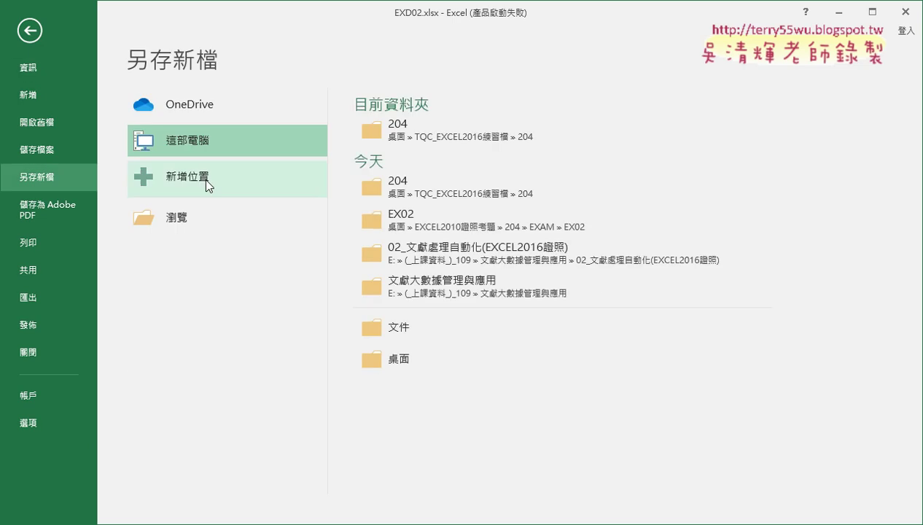
click(219, 221)
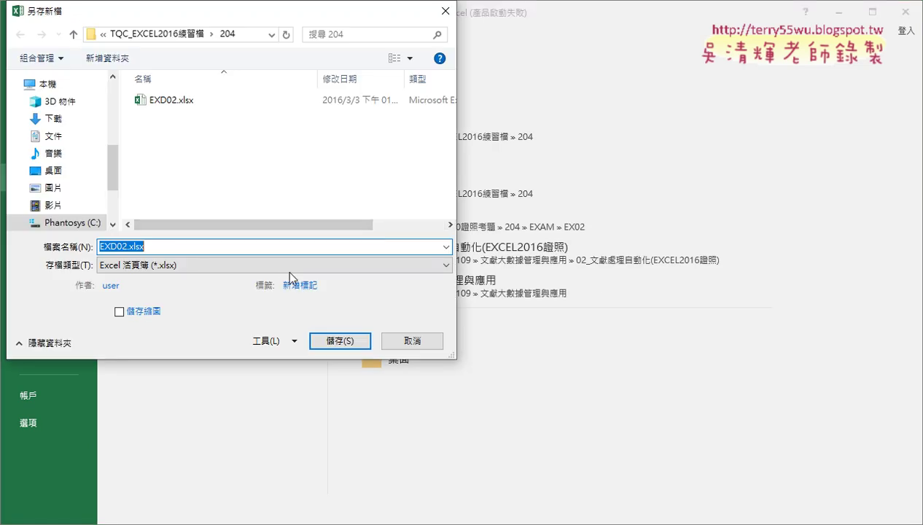
click(289, 270)
click(280, 290)
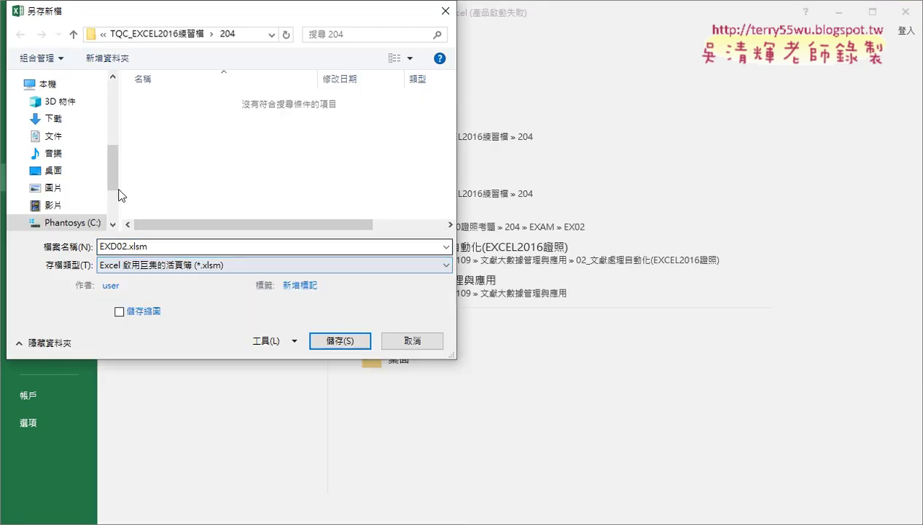
click(66, 172)
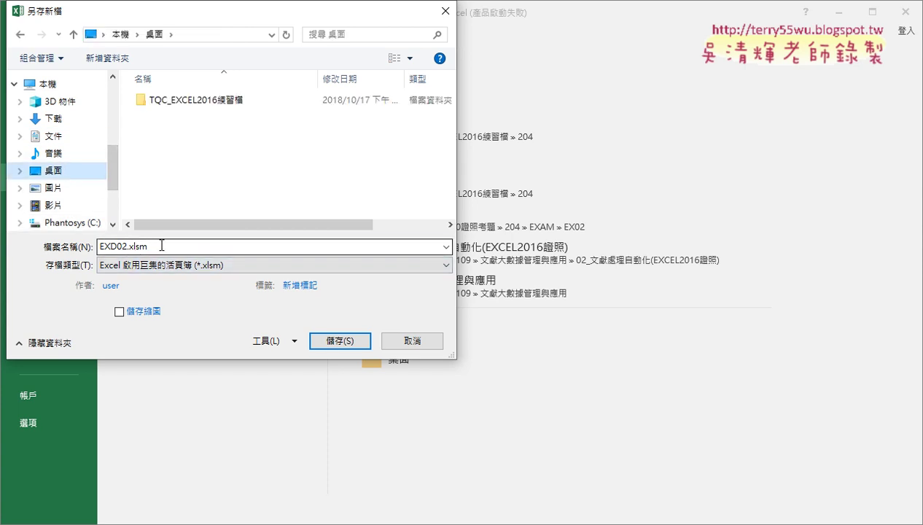
drag(160, 247, 87, 248)
text(圖)
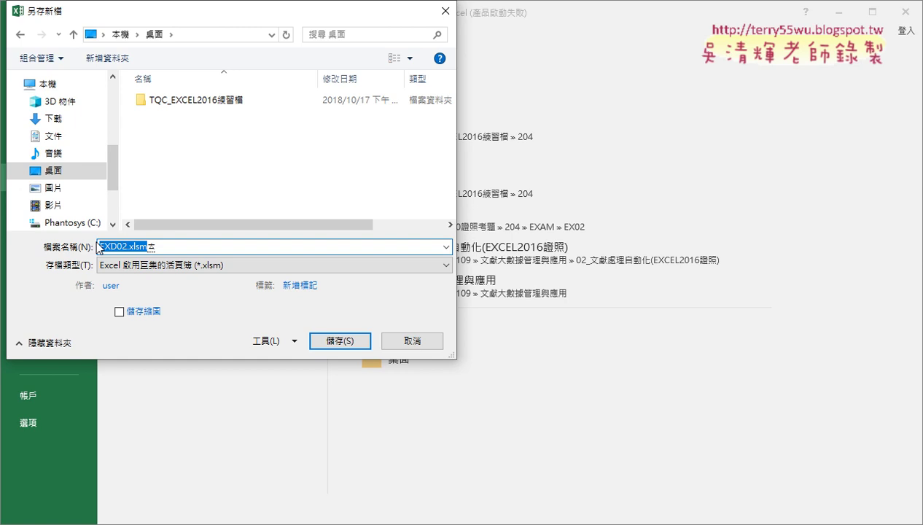
text(書)
text(查)
text(詢)
key(Return)
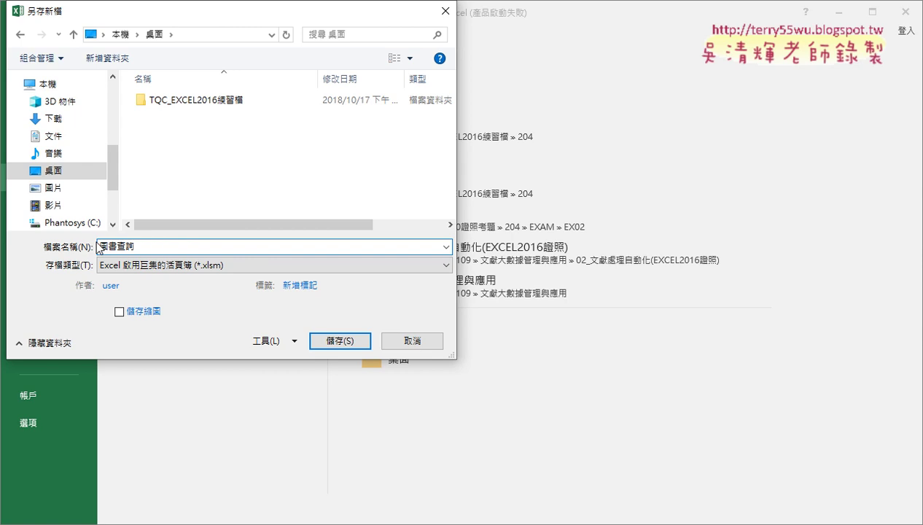
click(341, 339)
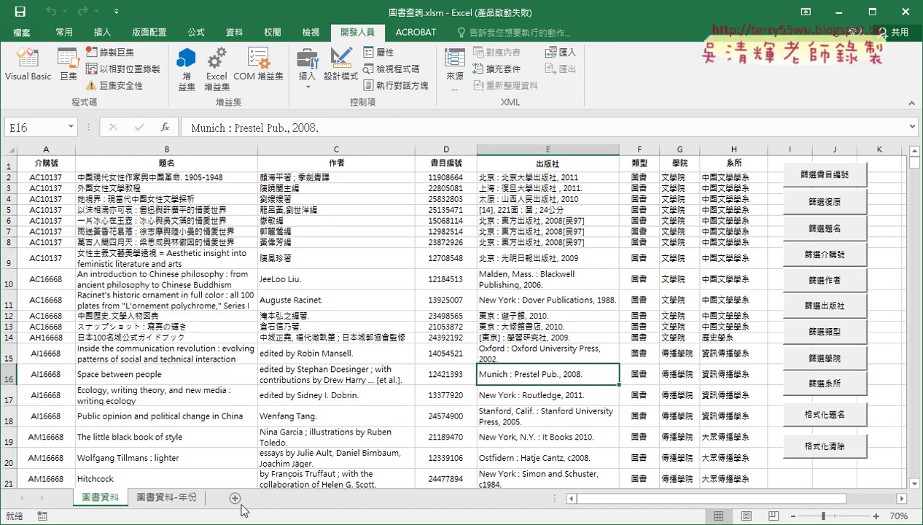
- Return to the Chrome Google Drive course folder and select the 成語 spreadsheet
mouse_move(158, 521)
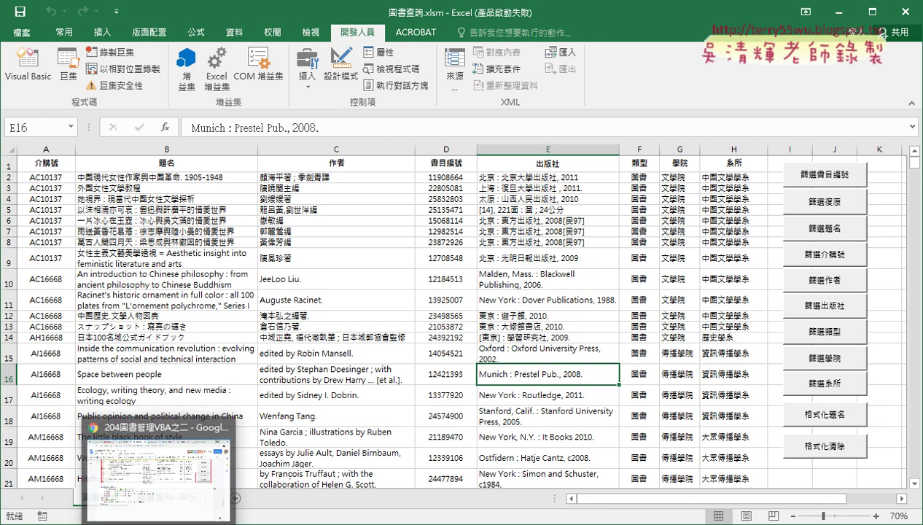
click(158, 459)
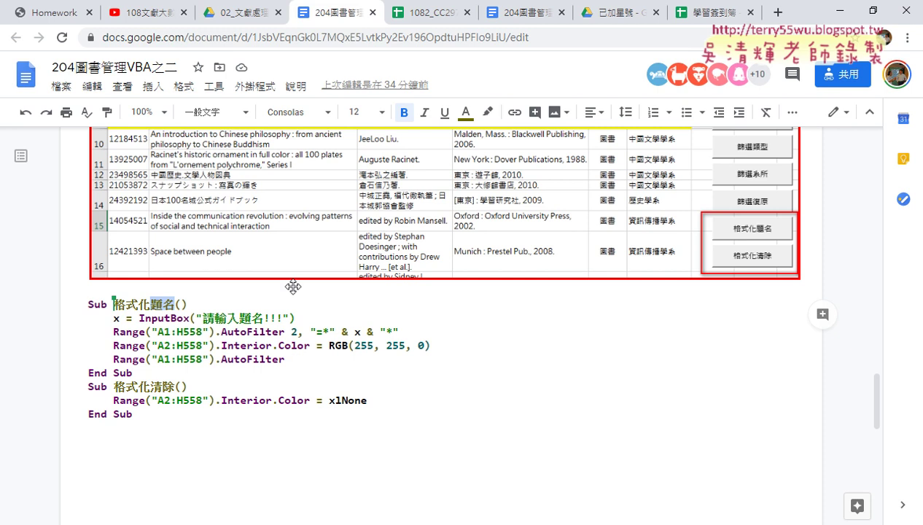
click(241, 20)
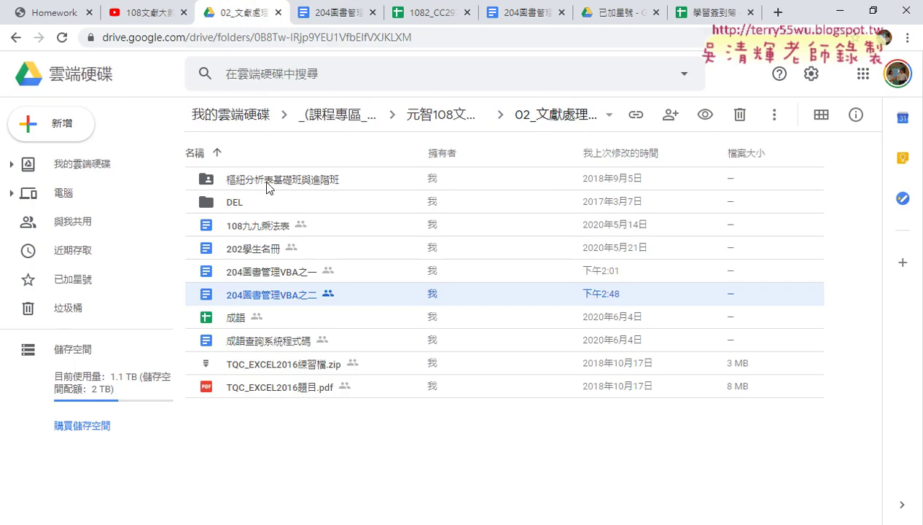
click(234, 330)
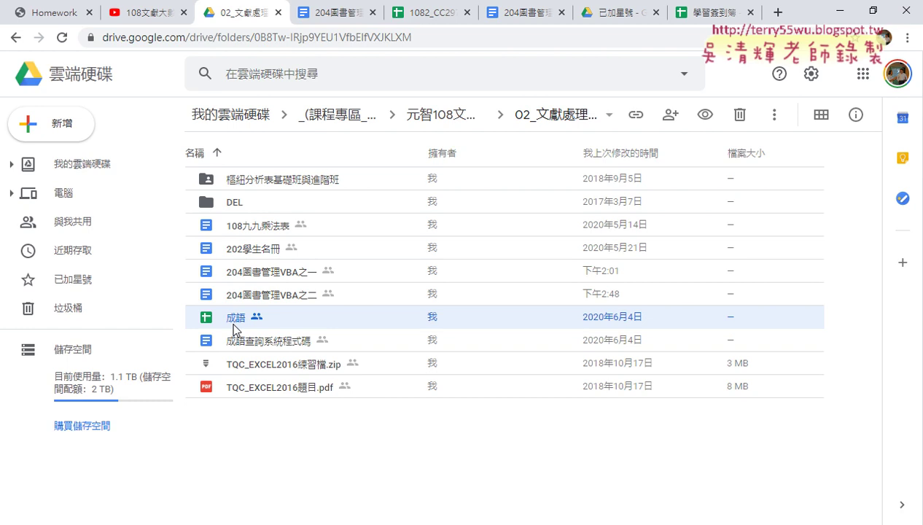
- Open the 成語 spreadsheet and look through the 檔案 menu's 下載 options
double_click(234, 330)
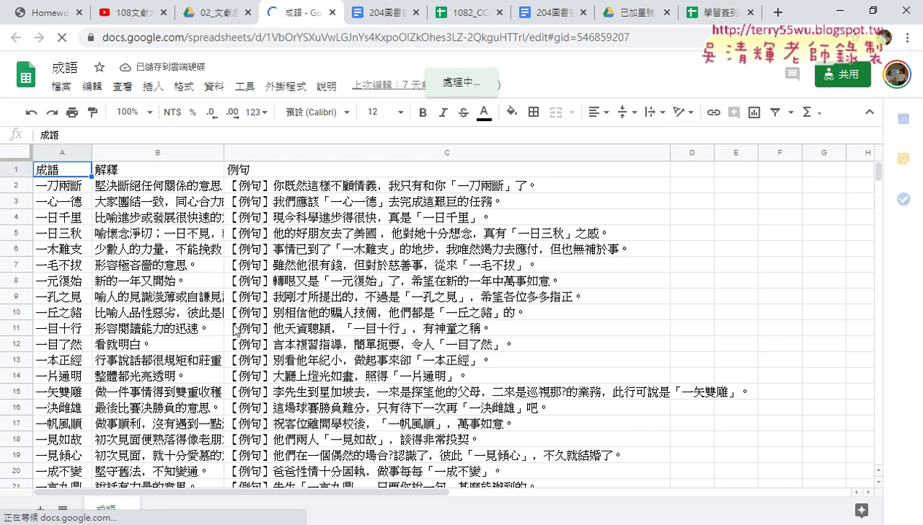
click(63, 89)
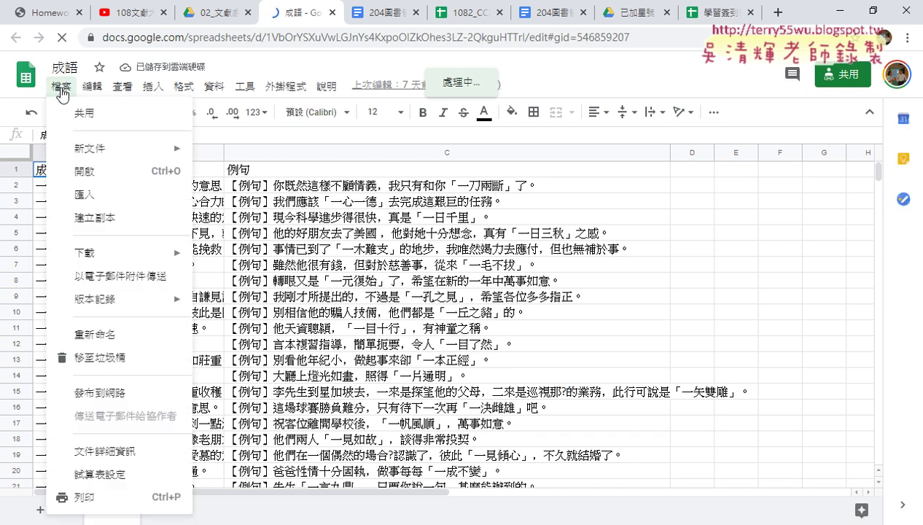
mouse_move(99, 251)
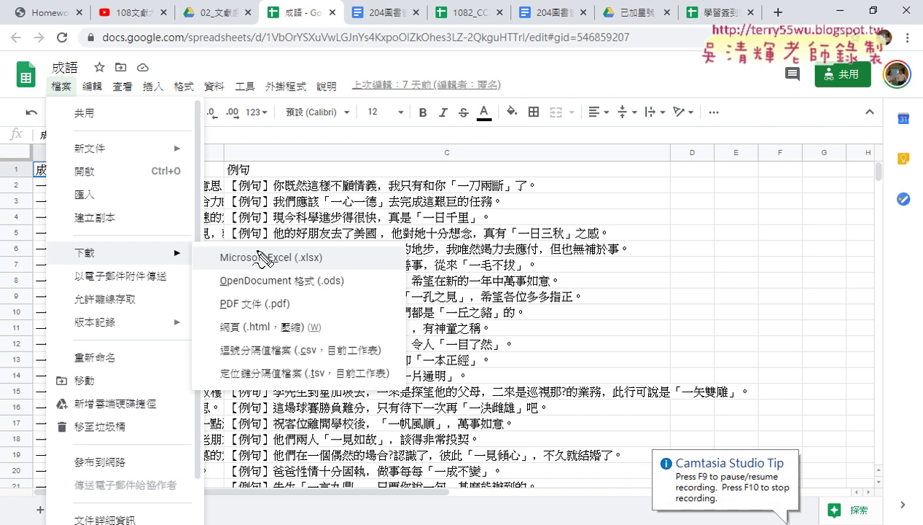
mouse_move(45, 98)
mouse_down()
mouse_move(94, 64)
mouse_move(90, 81)
mouse_up()
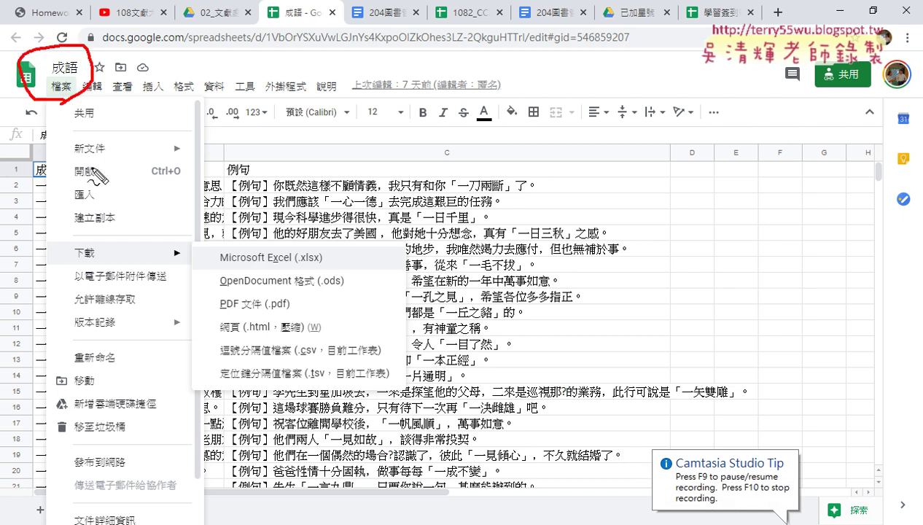
drag(61, 236, 116, 264)
drag(233, 268, 300, 275)
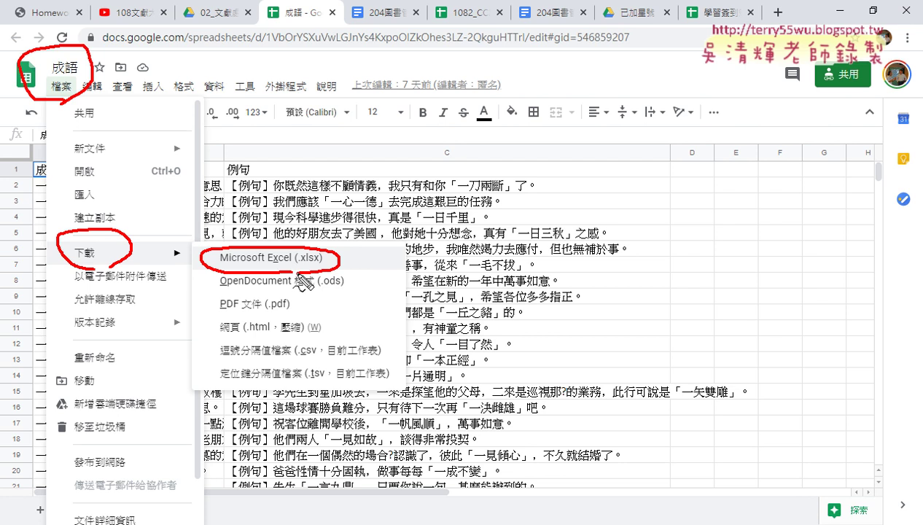
key(Escape)
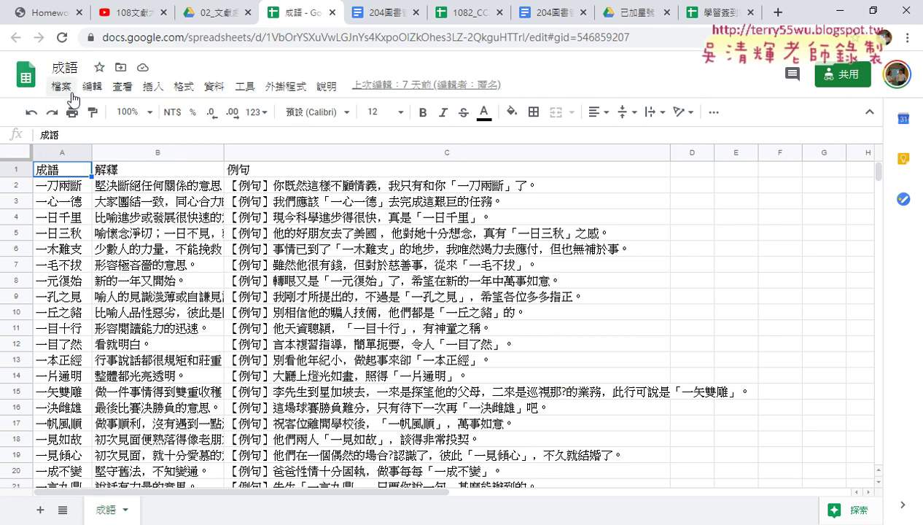
- Download 成語 as Microsoft Excel (.xlsx) and open 成語.xlsx from the download bar
click(63, 87)
mouse_move(98, 253)
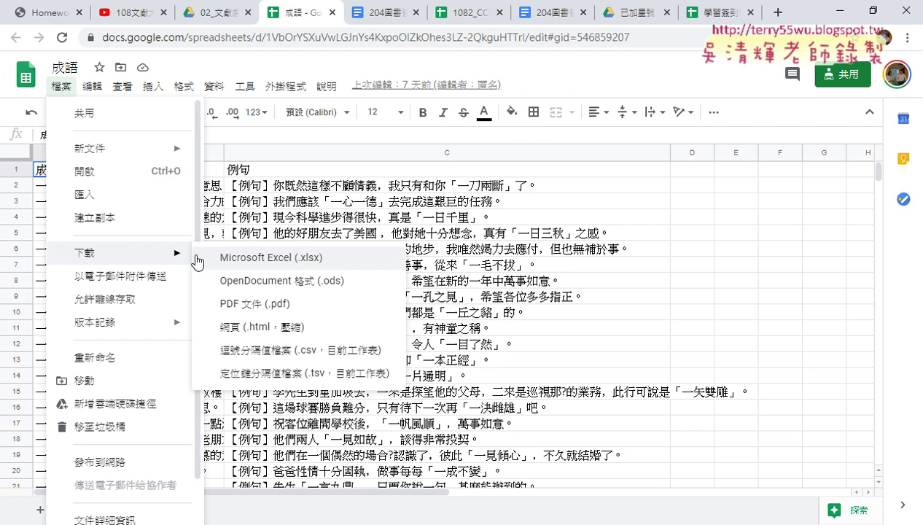
click(288, 257)
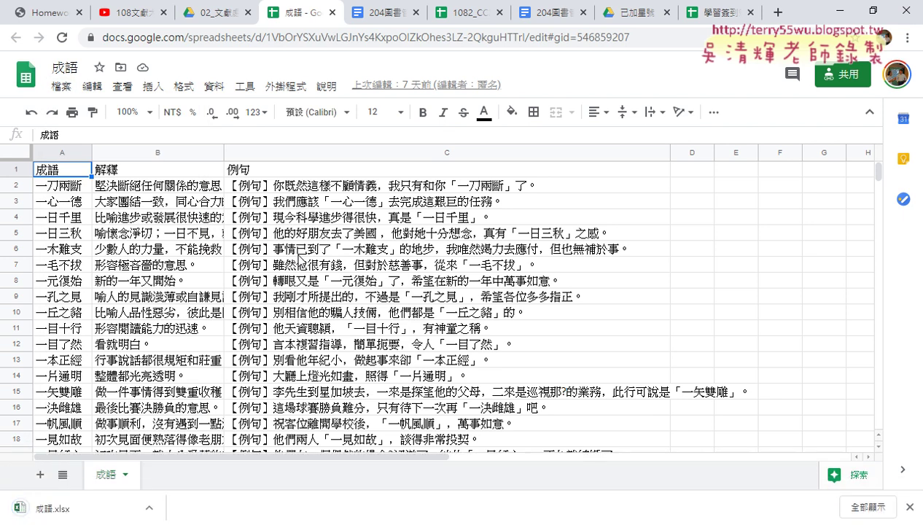
click(148, 508)
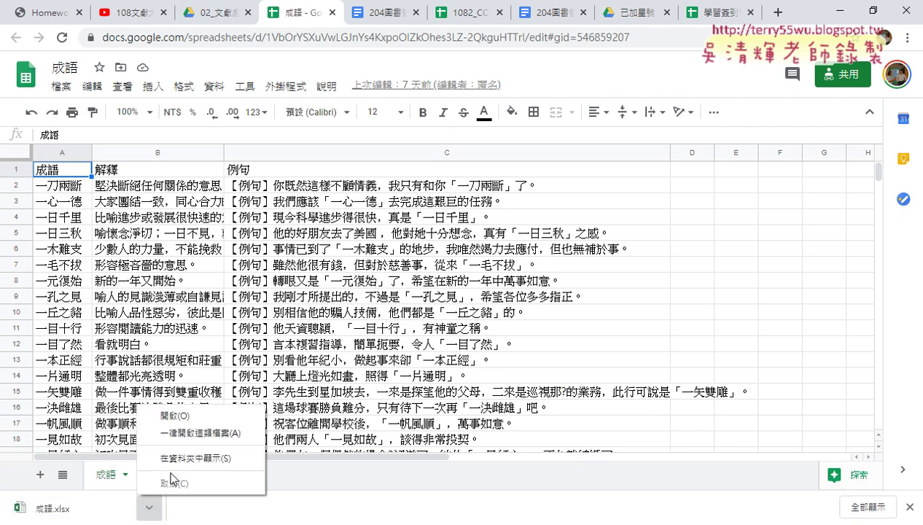
click(196, 415)
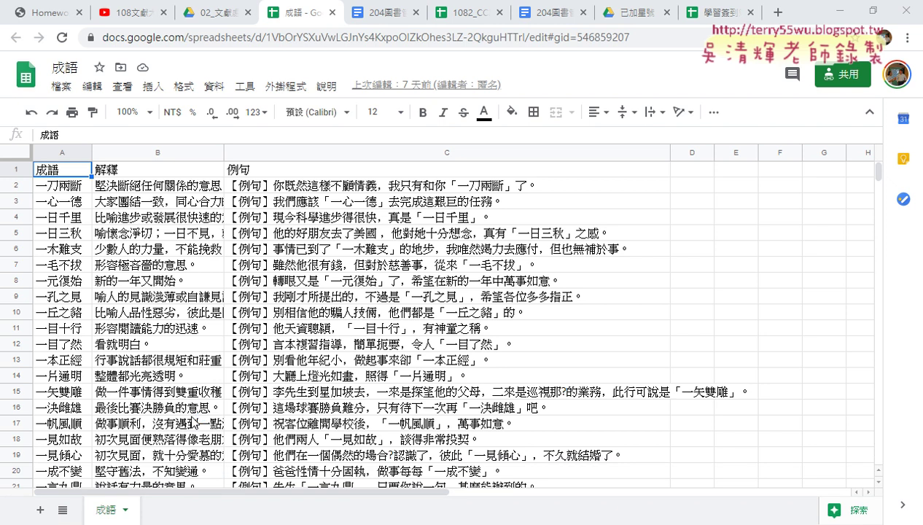